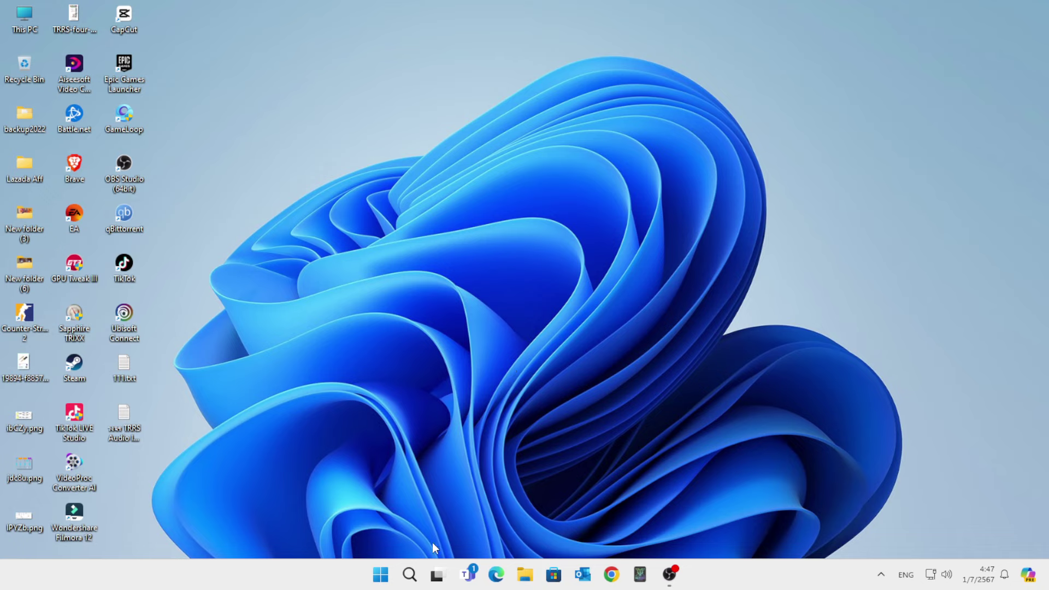
- Run winver as administrator to check the installed Windows version, and close the version information
click(409, 575)
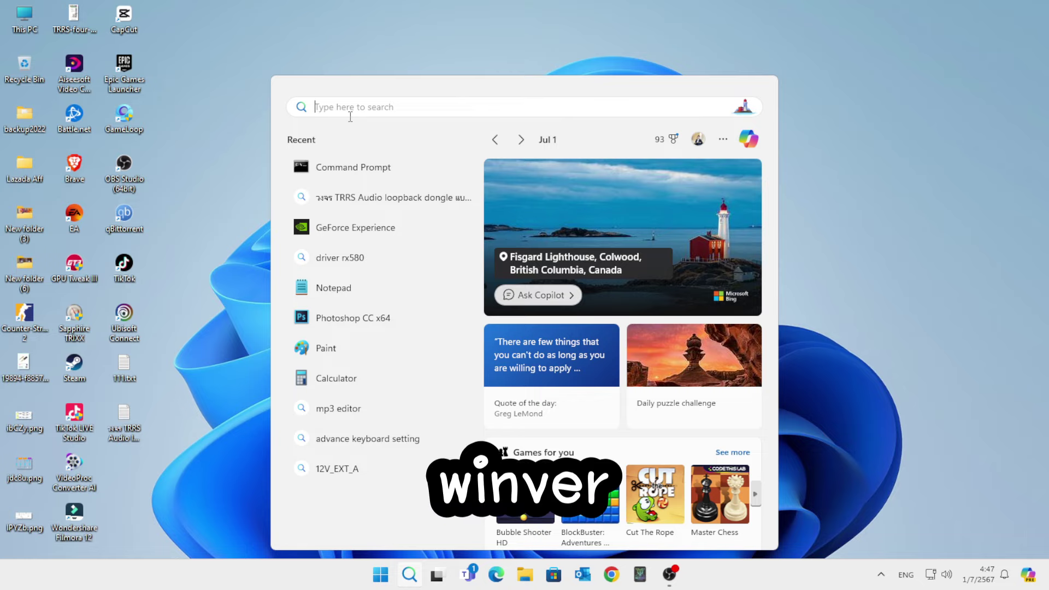
text(winver)
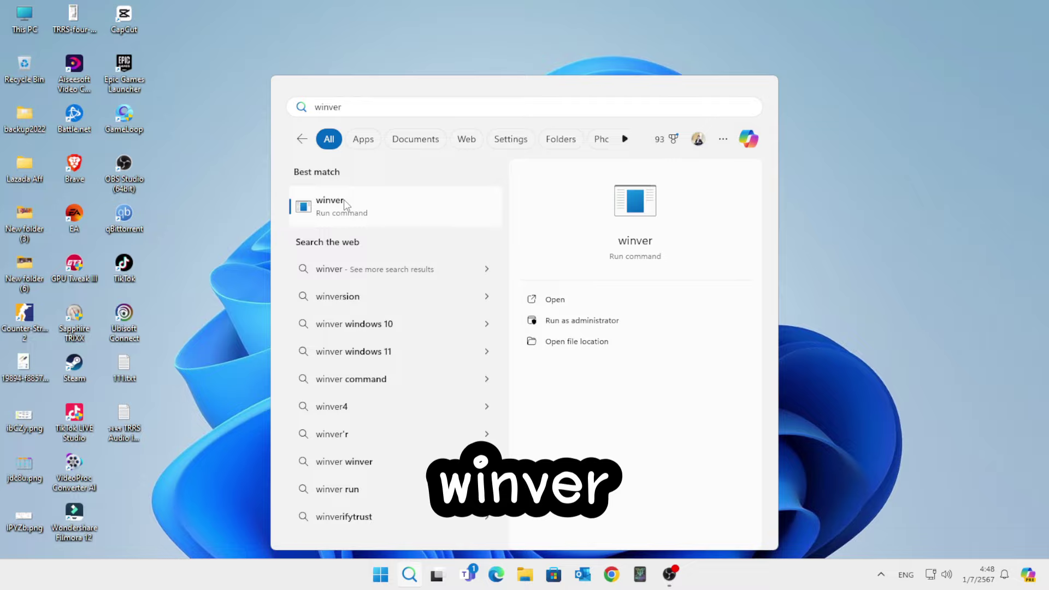
click(572, 323)
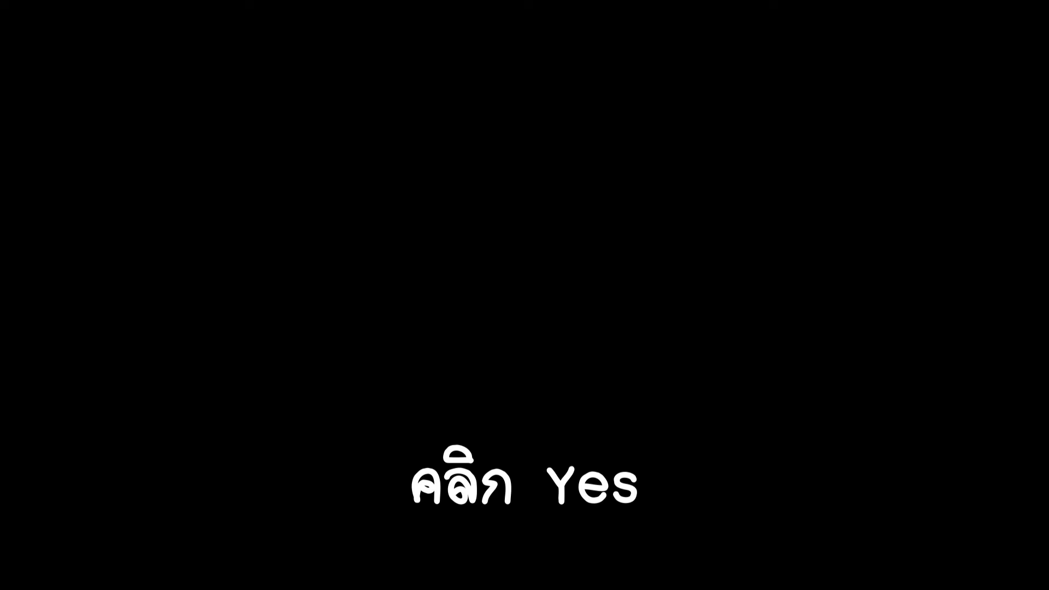
key(alt+y)
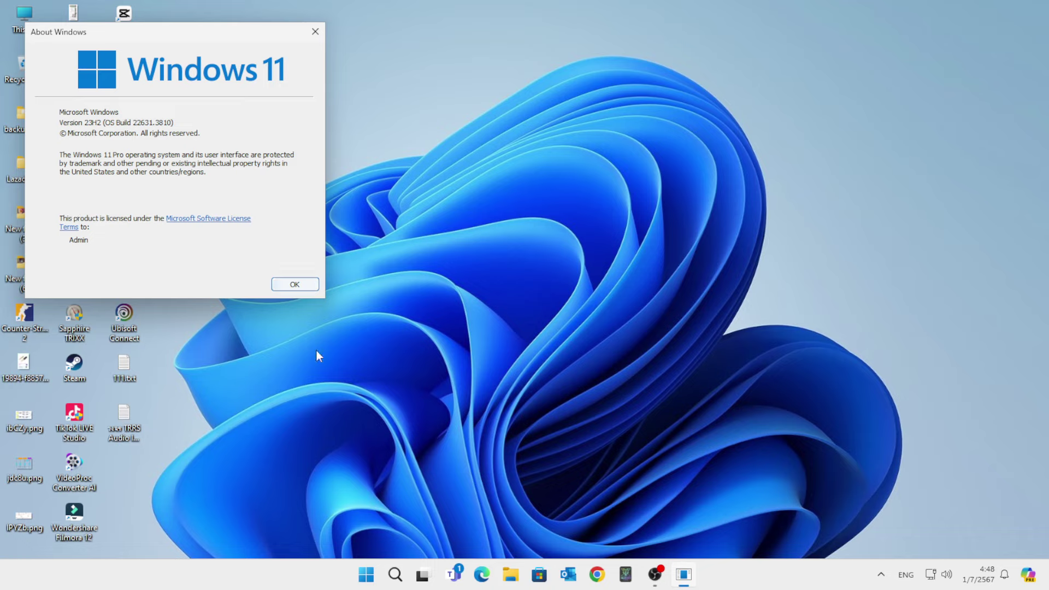
click(295, 285)
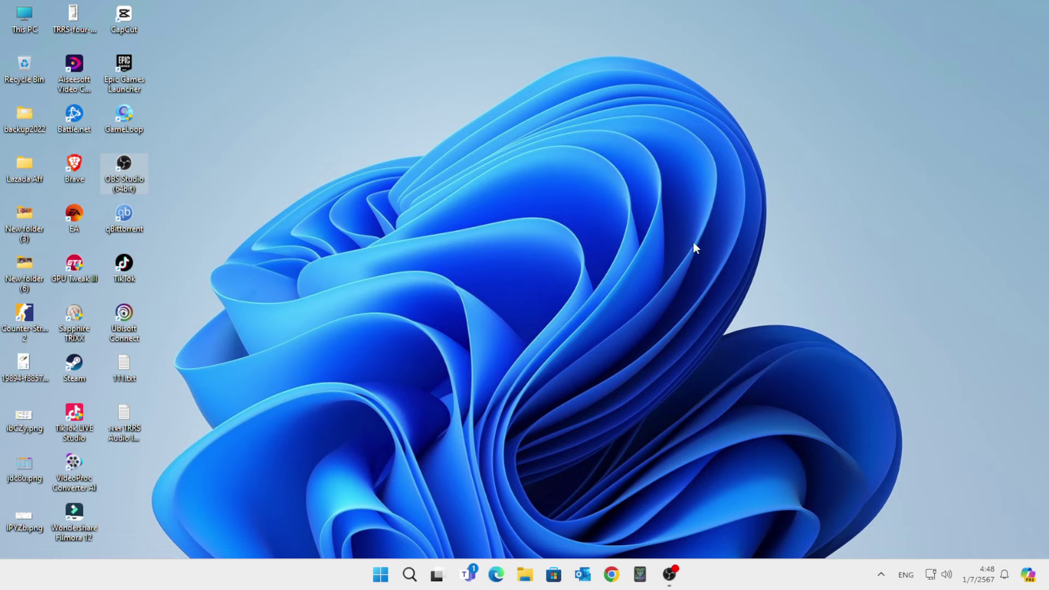
- Open the Recovery page of the System settings to check whether going back to the previous Windows version is available
click(381, 575)
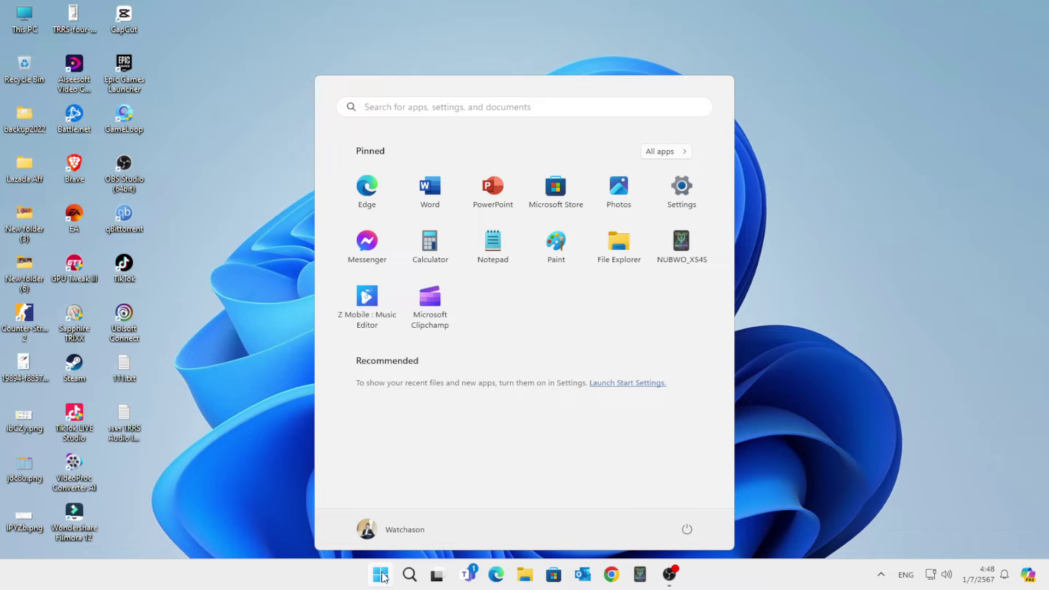
click(692, 196)
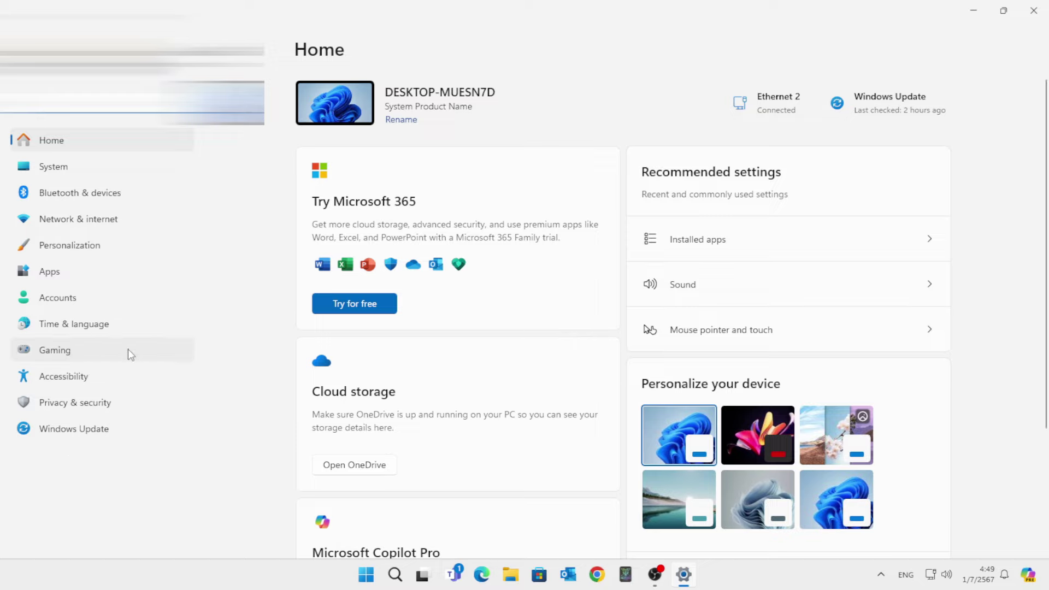
click(59, 168)
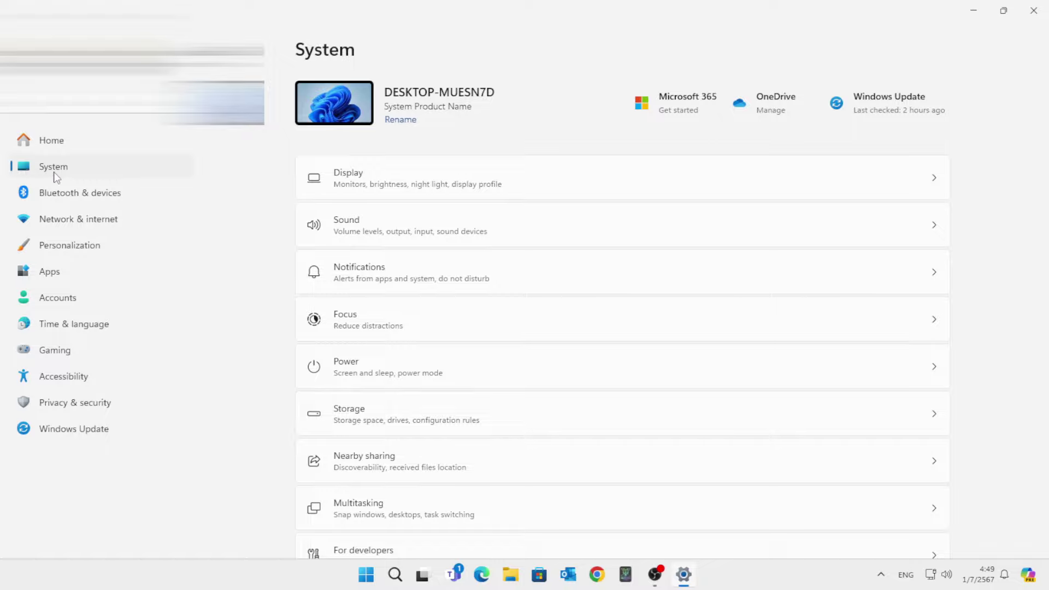
scroll(418, 284, down, 5)
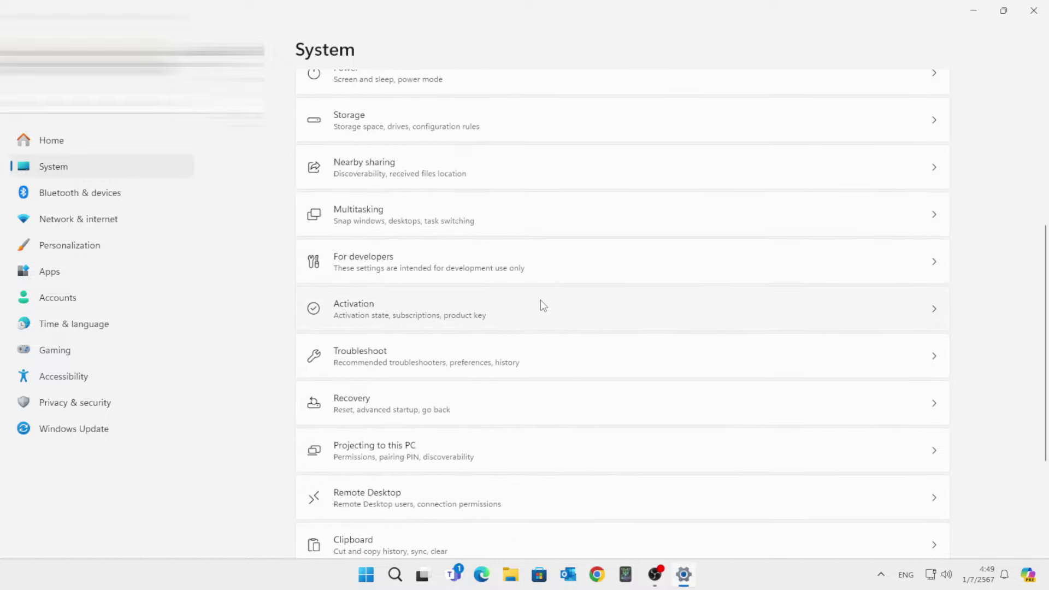
scroll(541, 301, down, 3)
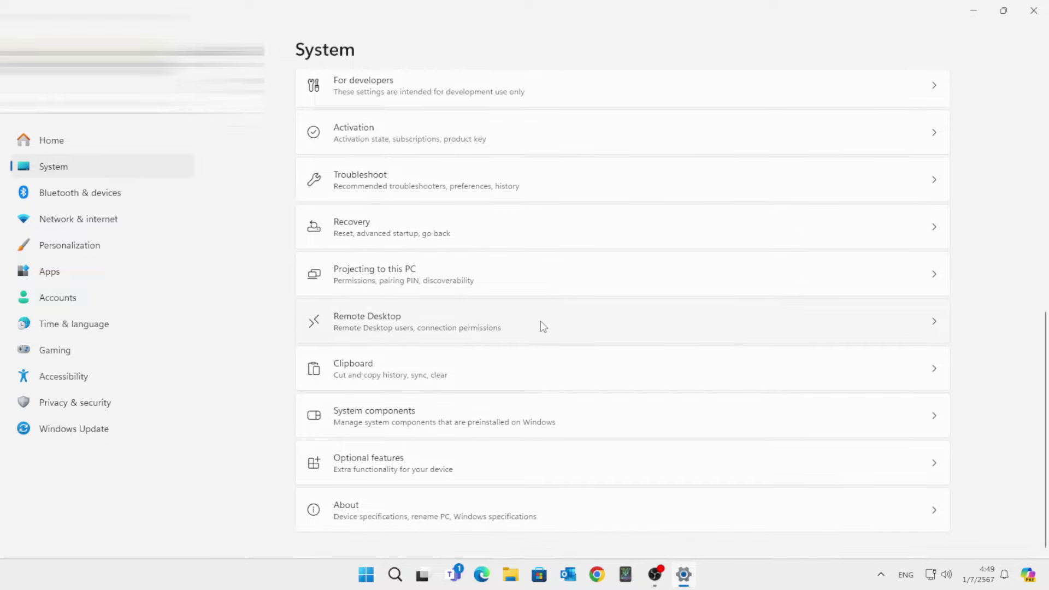
scroll(543, 346, up, 8)
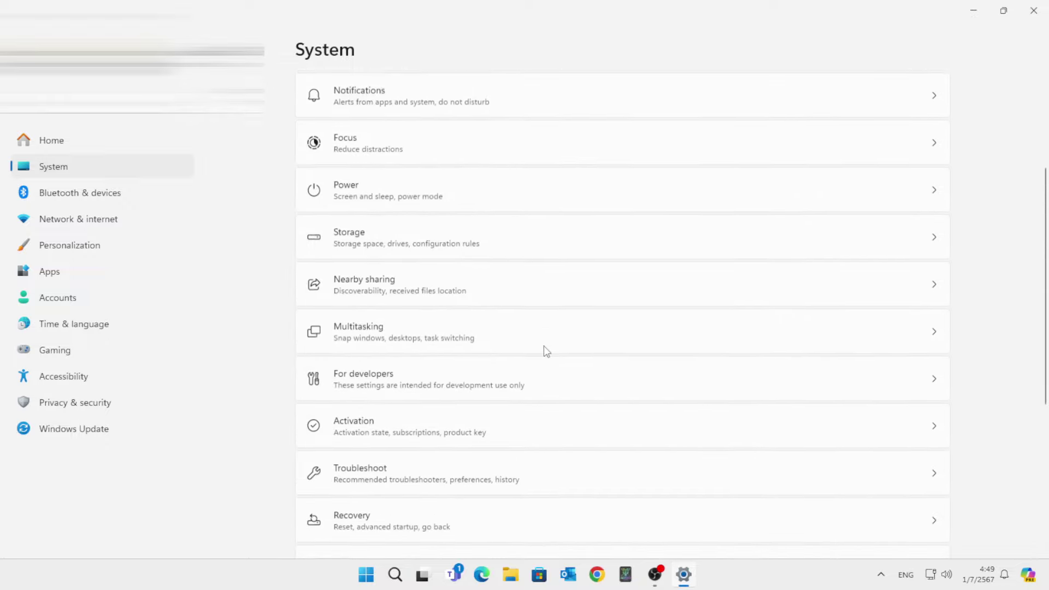
scroll(520, 288, down, 3)
scroll(519, 353, down, 2)
scroll(521, 361, down, 1)
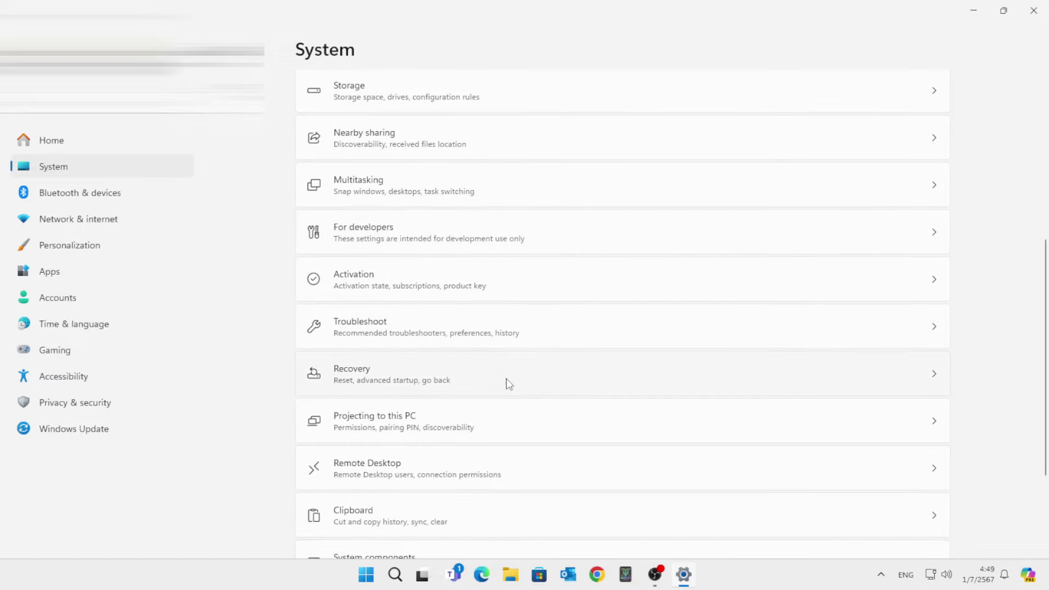
click(439, 371)
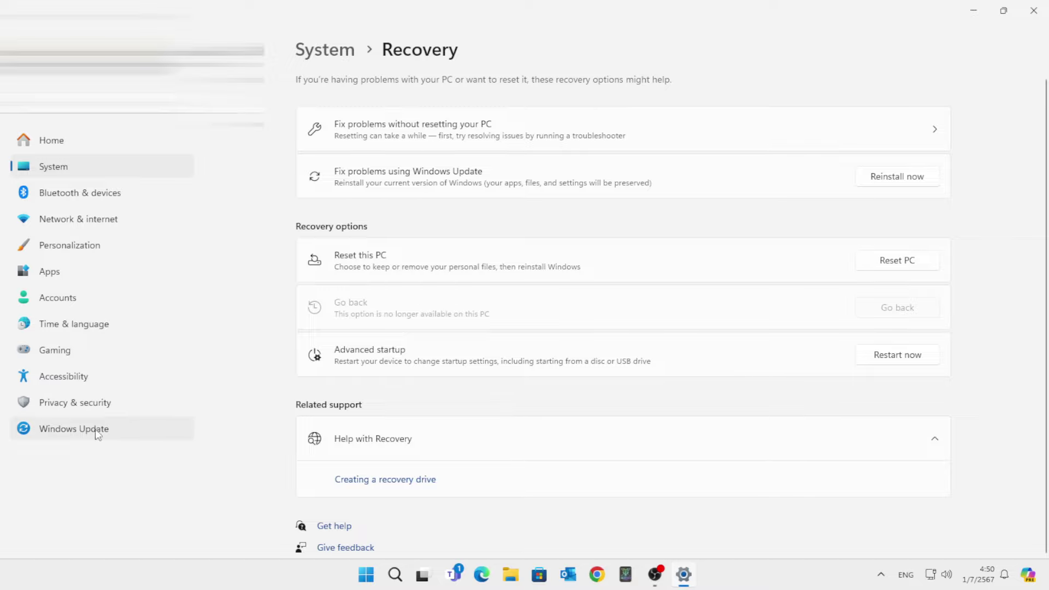
- Open the Windows Update history and examine the versions listed under Feature Updates
click(73, 436)
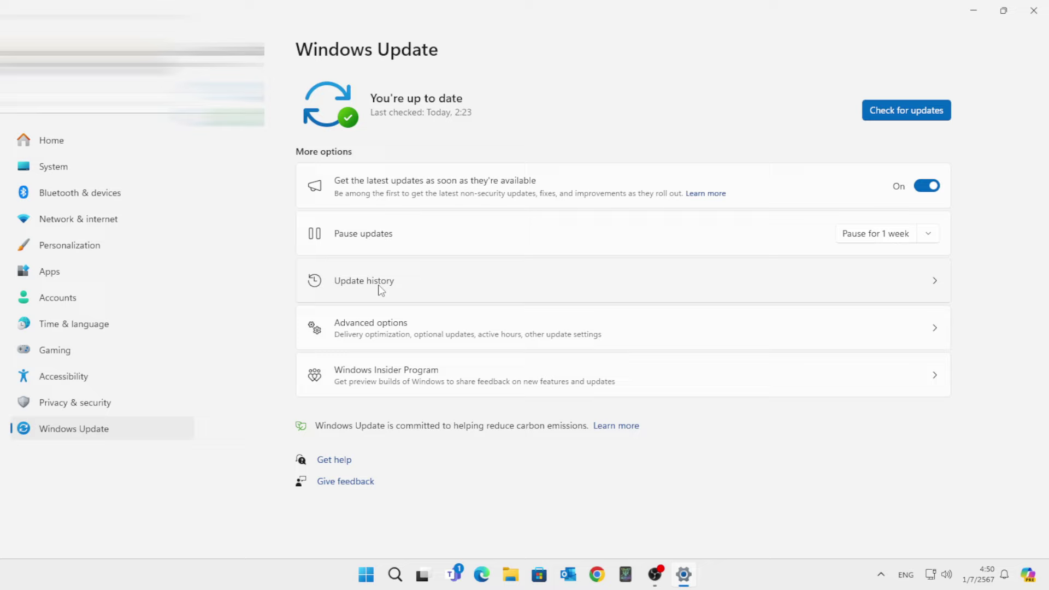
click(379, 285)
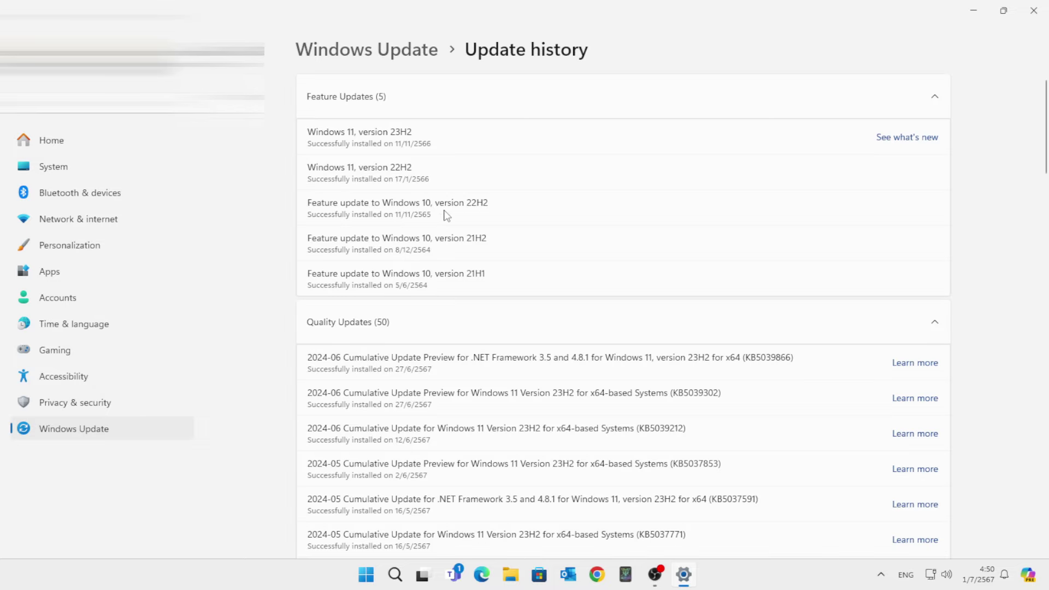
drag(465, 207, 482, 225)
drag(465, 239, 490, 236)
click(460, 255)
drag(393, 167, 414, 168)
click(422, 169)
drag(390, 132, 414, 132)
click(423, 132)
drag(429, 135, 305, 132)
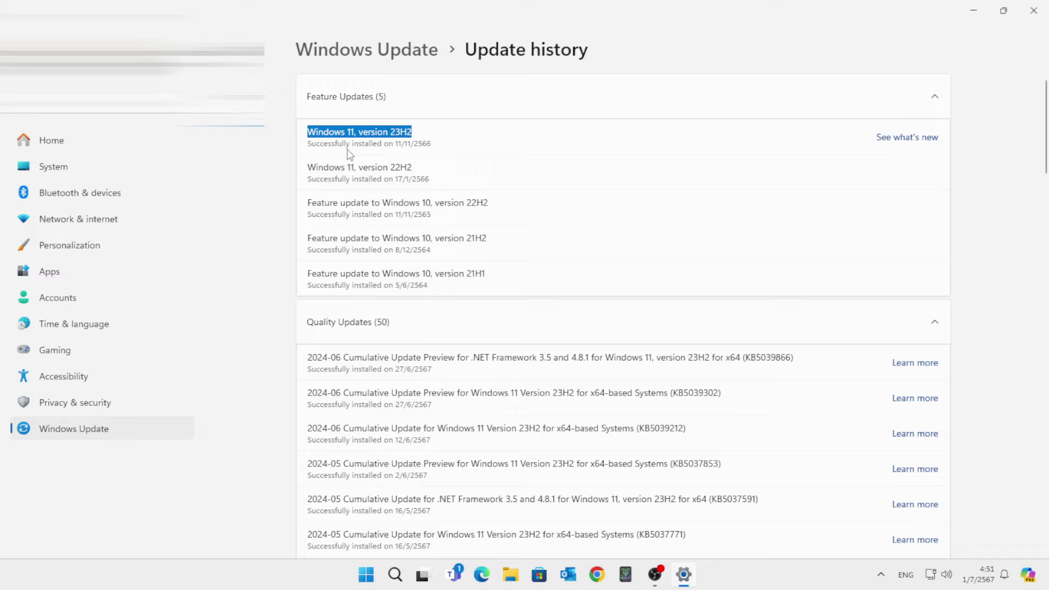
click(429, 133)
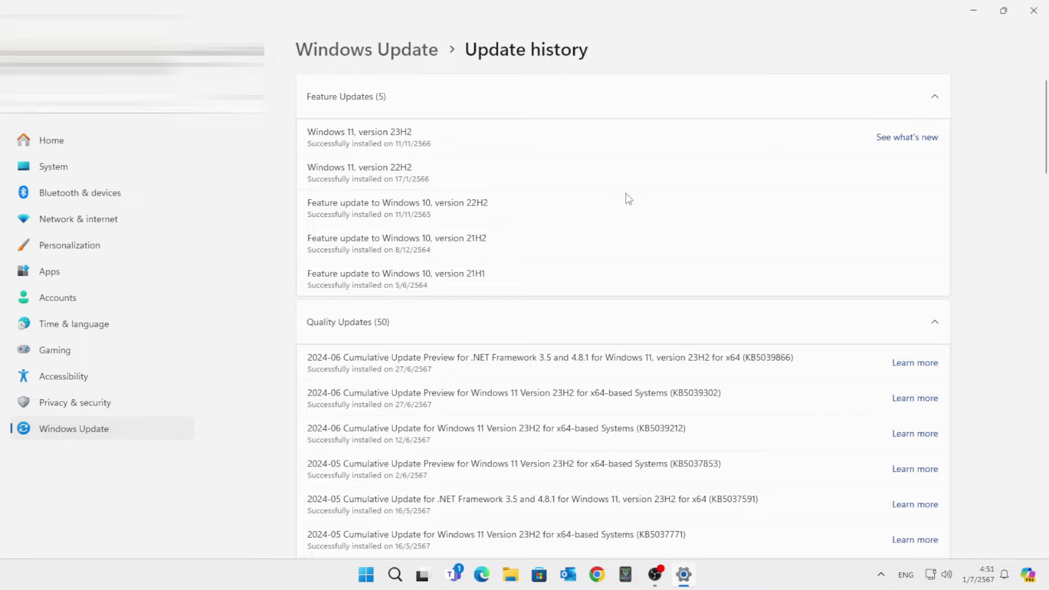
- Uninstall the Feature Update for Windows 11 23H2 via Enablement Package (KB5027397) and restart the PC
scroll(795, 235, down, 9)
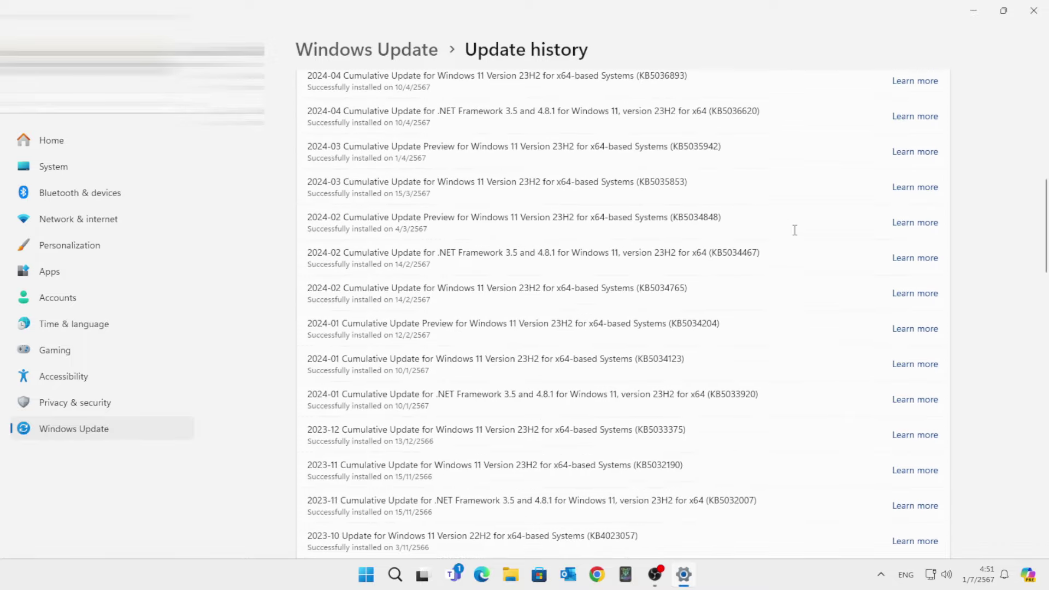
scroll(795, 229, down, 20)
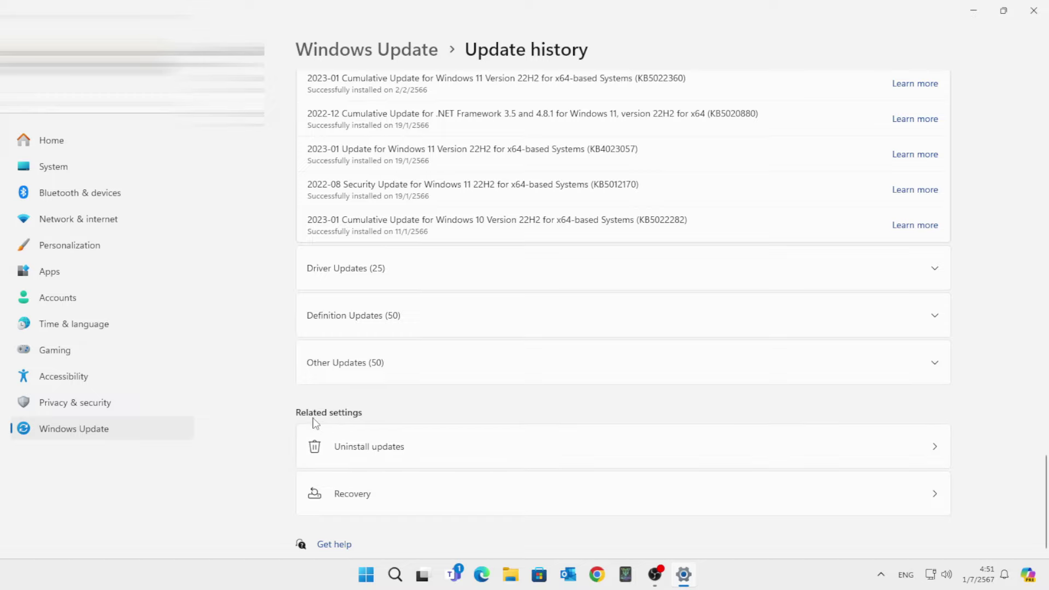
click(375, 458)
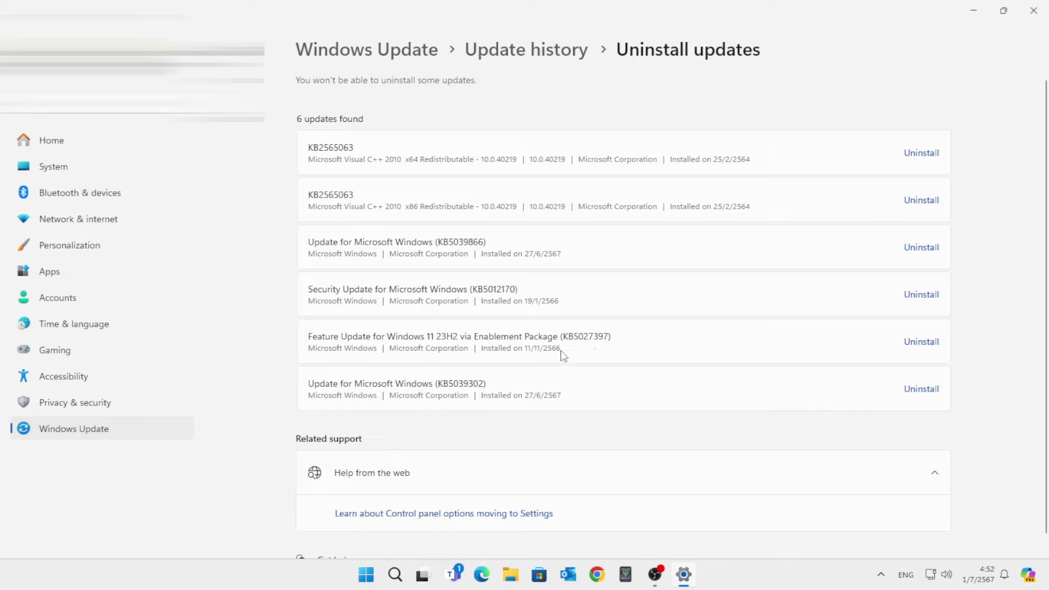
click(922, 342)
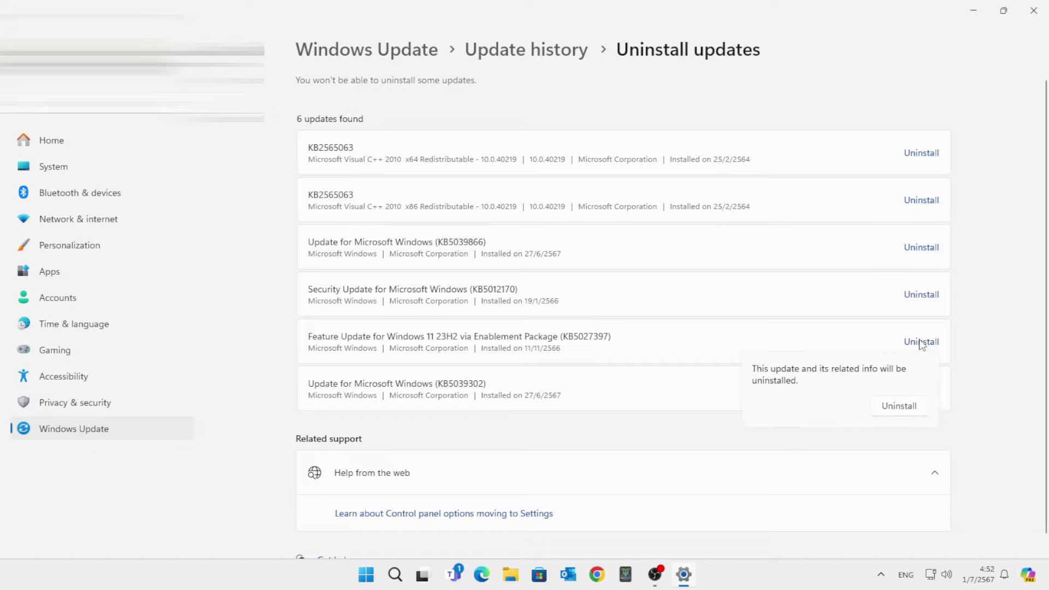
click(896, 411)
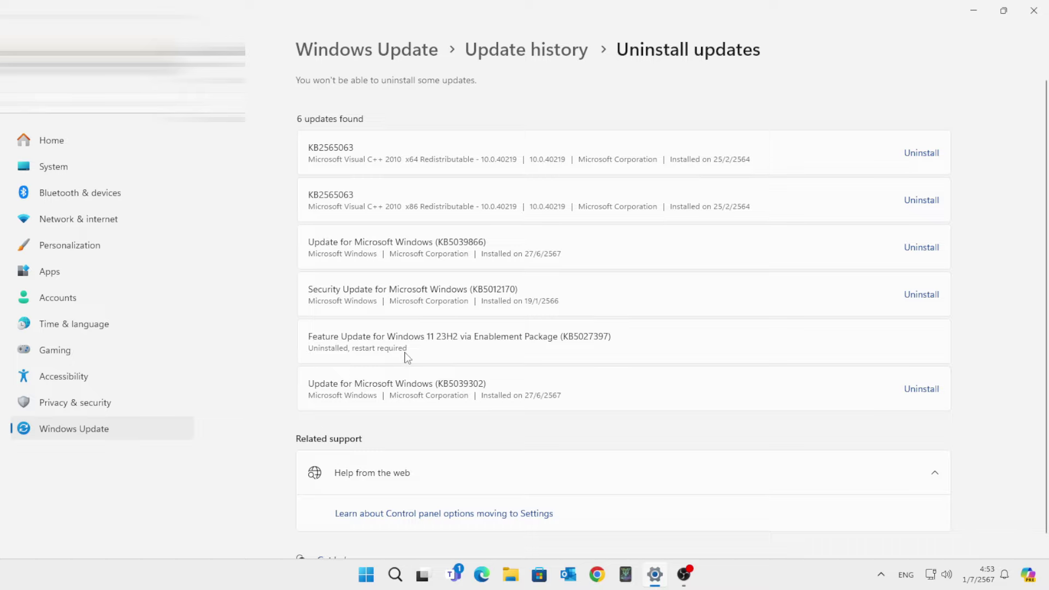
click(368, 577)
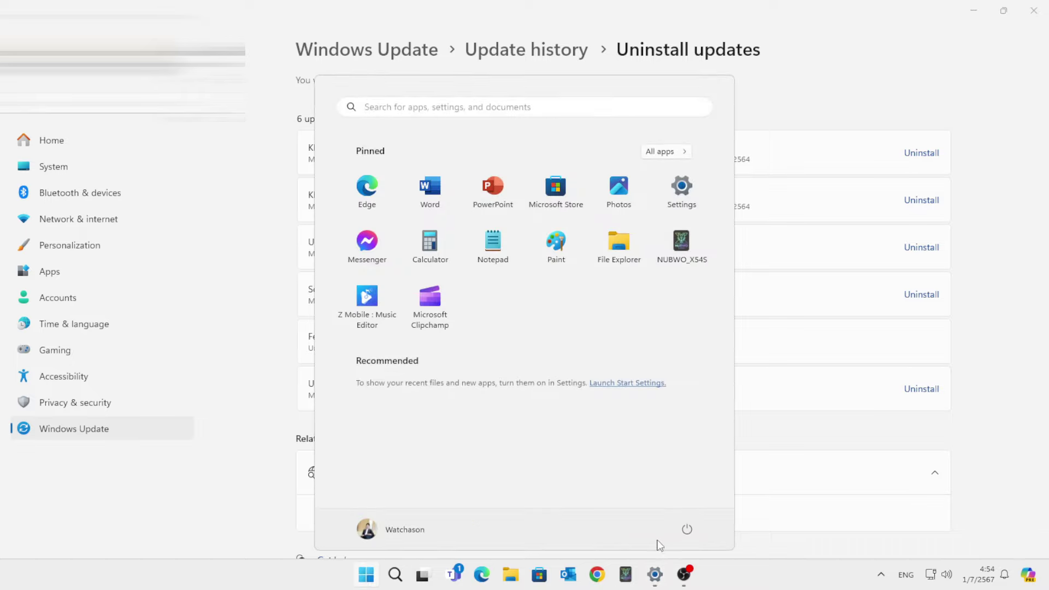
click(687, 532)
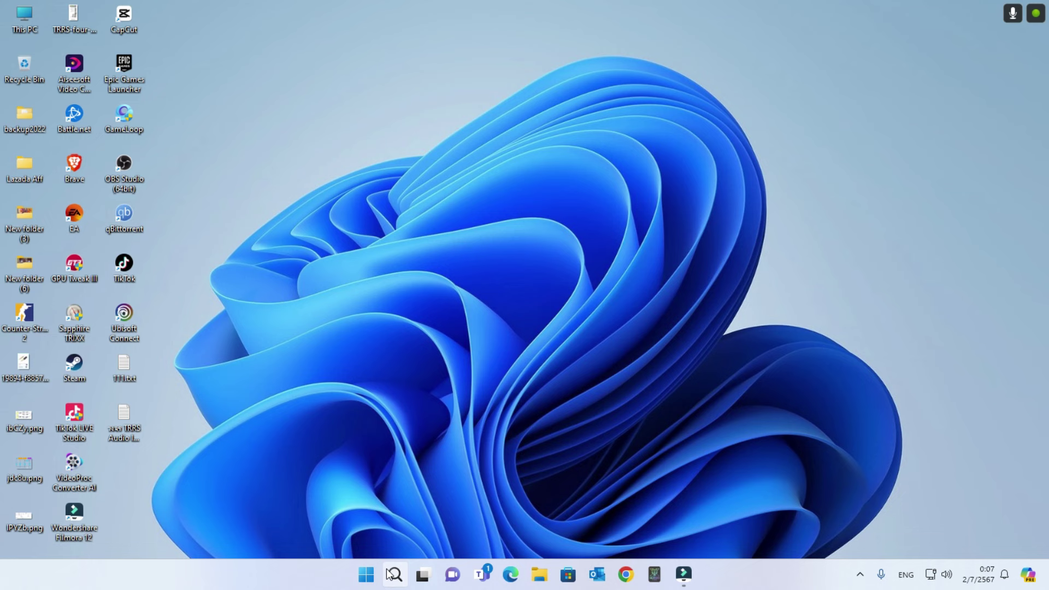
- Run winver again to check the Windows version after the restart
click(395, 574)
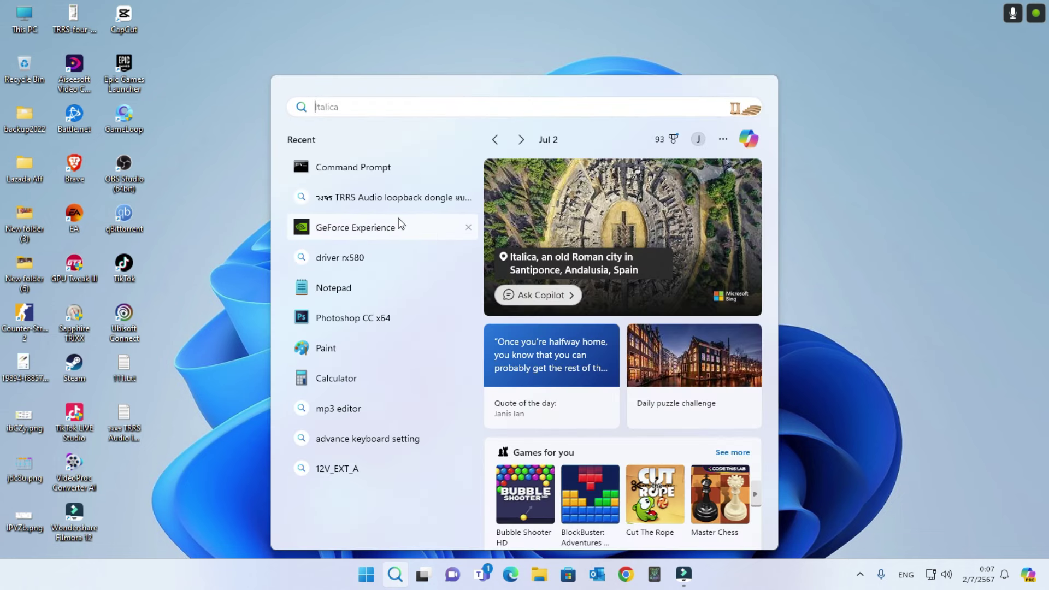
text(winver)
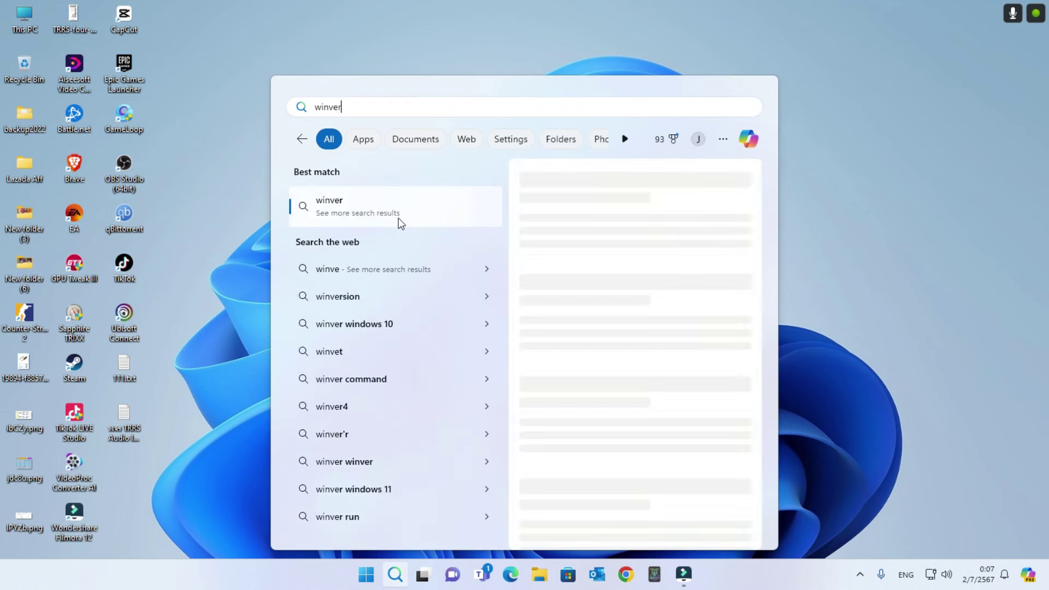
click(398, 218)
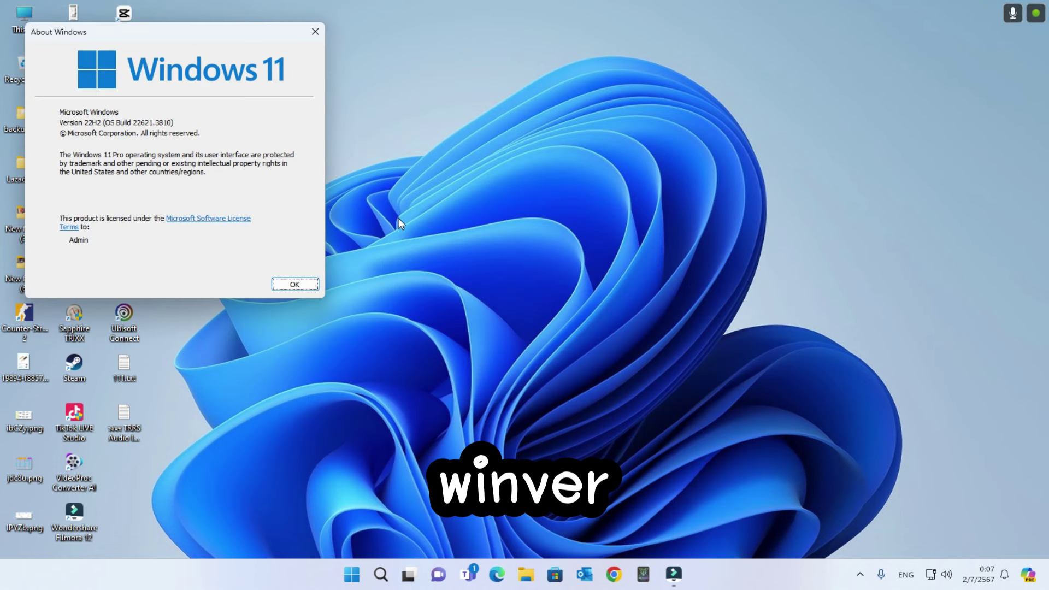